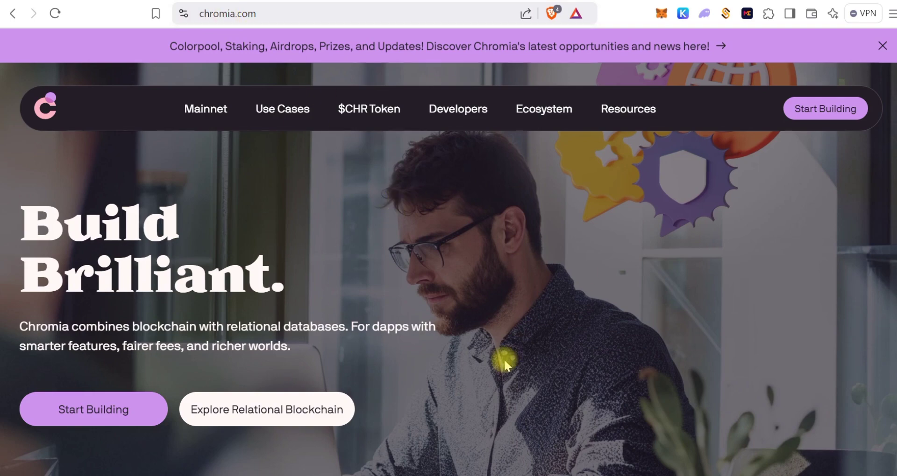
# Scroll the chromia.com homepage and dismiss the 'Never miss an update' newsletter popup
pyautogui.scroll(-7, 504, 360)
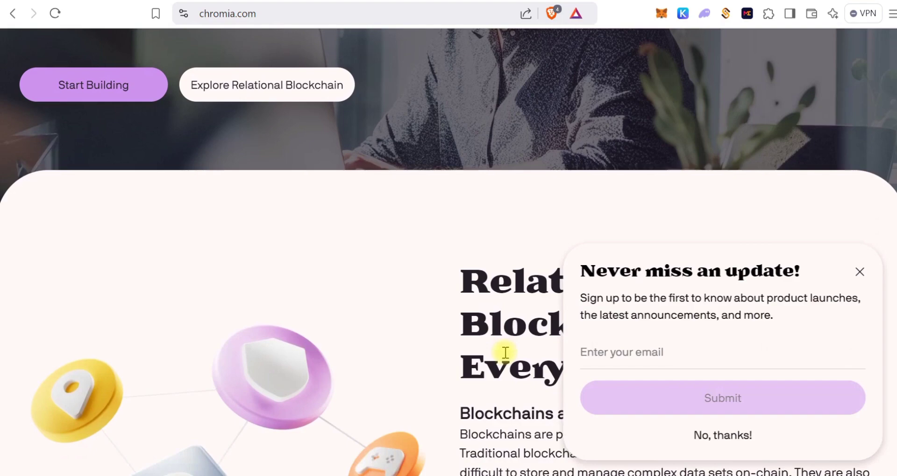
pyautogui.scroll(-2, 505, 353)
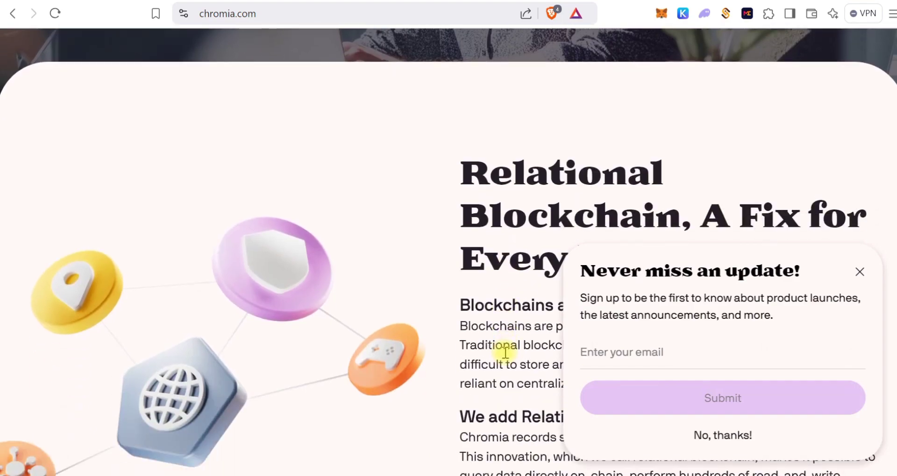
pyautogui.click(860, 274)
# Return to the top of the homepage and show the Ecosystem dropdown listing Vault
pyautogui.scroll(-7, 428, 331)
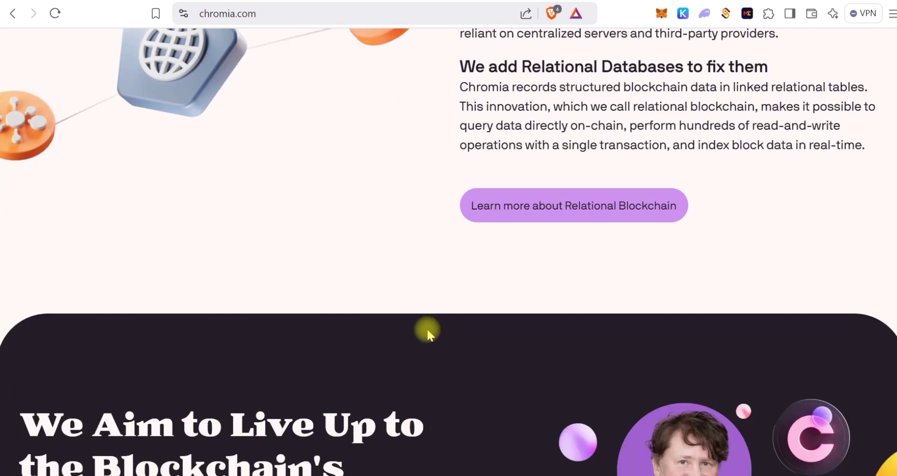
pyautogui.scroll(-9, 428, 332)
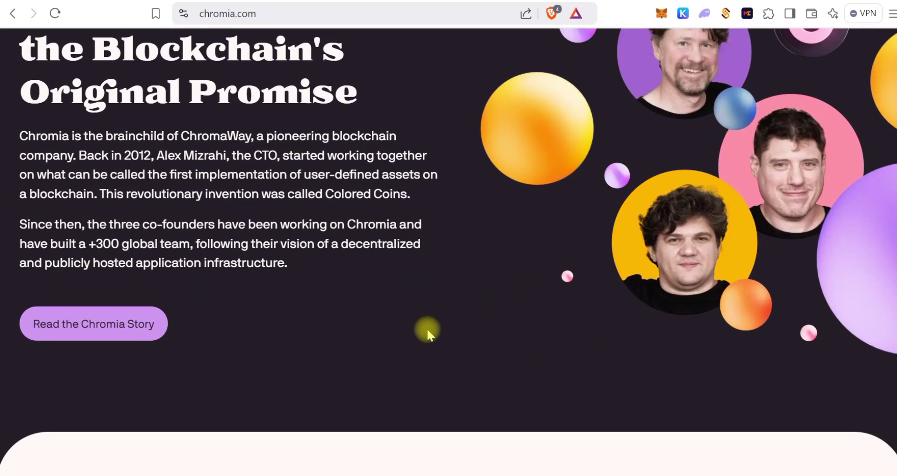
pyautogui.scroll(17, 428, 331)
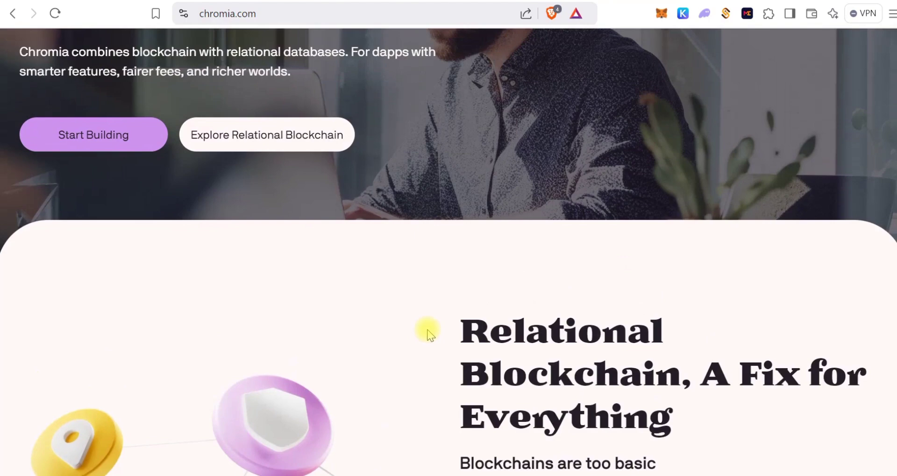
pyautogui.scroll(5, 427, 331)
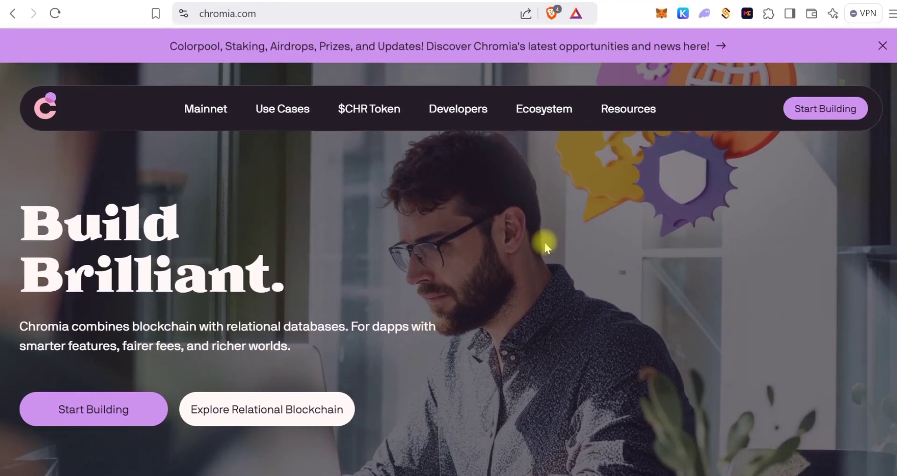
pyautogui.moveTo(539, 118)
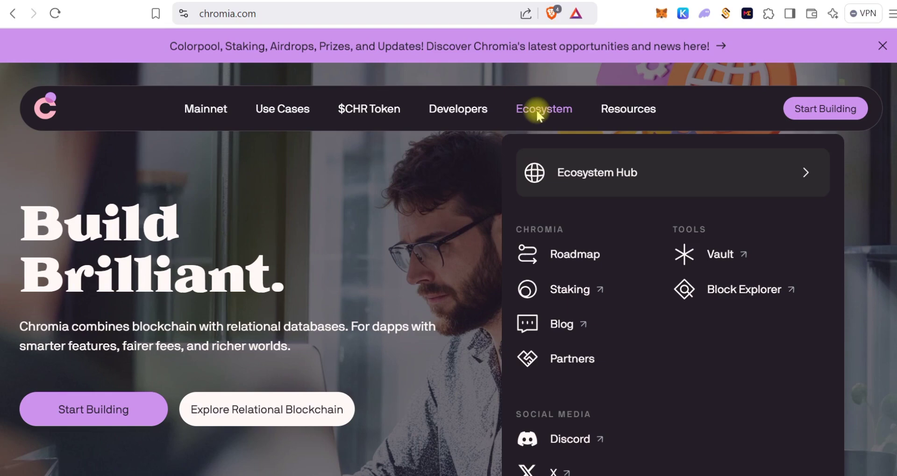
# Go to Chromia Vault under Tools and browse the All Dapps grid, including Mines of Dalarnia, Filehub and XOOB
pyautogui.click(720, 256)
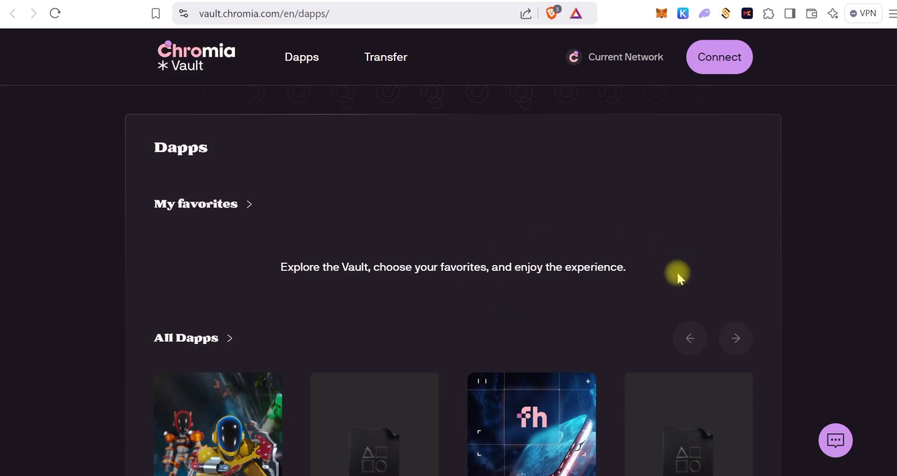
pyautogui.scroll(-5, 677, 272)
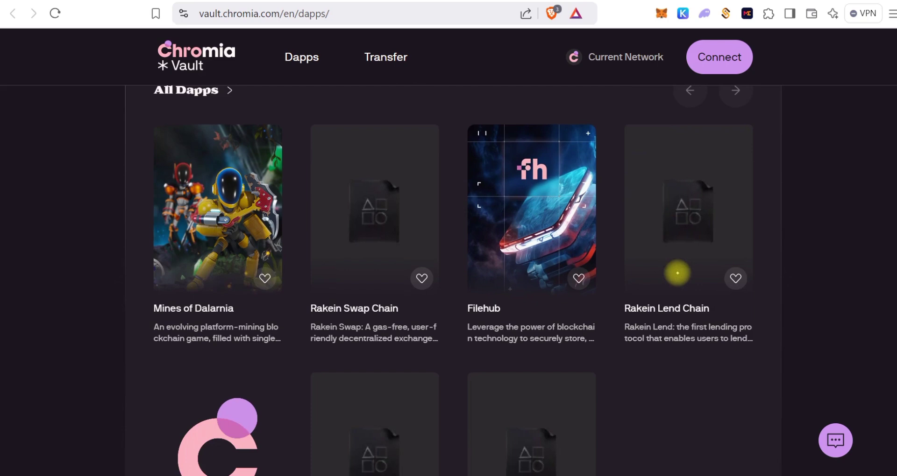
pyautogui.scroll(1, 677, 273)
pyautogui.scroll(-1, 677, 272)
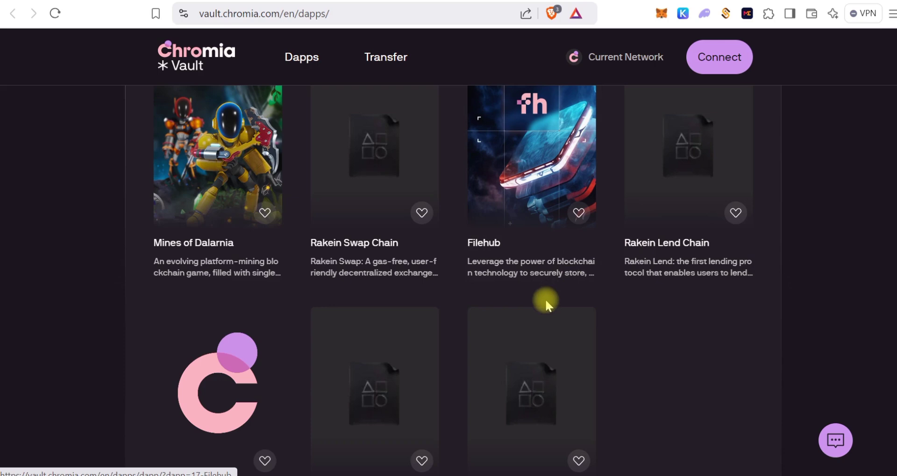
pyautogui.scroll(-2, 676, 361)
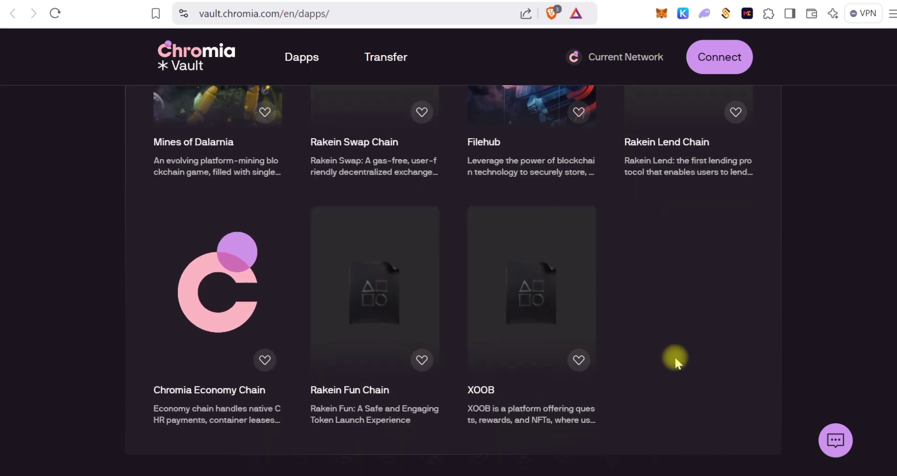
pyautogui.scroll(8, 674, 357)
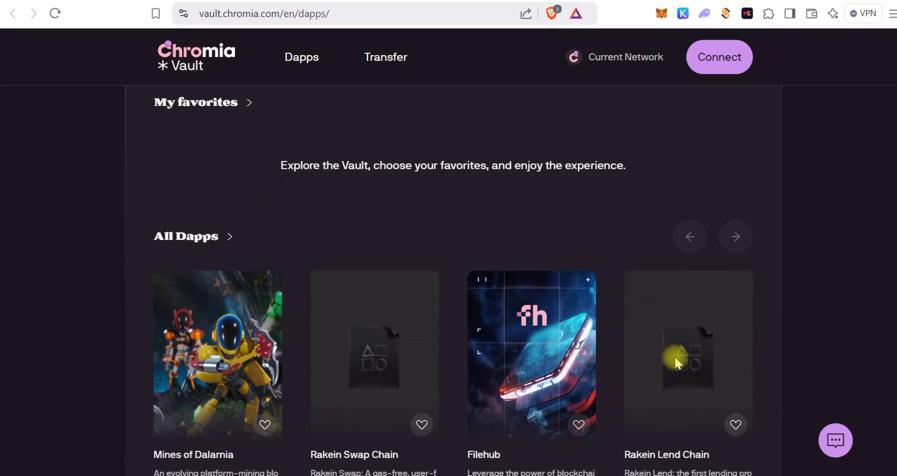
pyautogui.scroll(1, 674, 357)
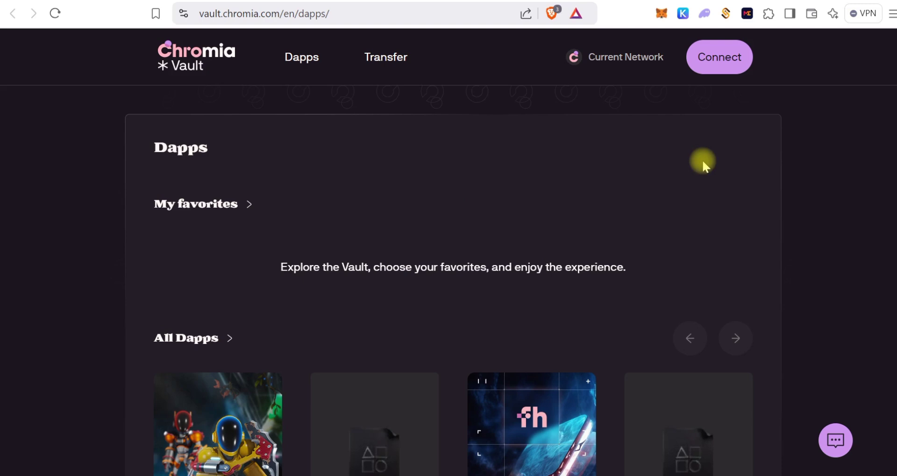
# Connect MetaMask to Chromia Vault and approve the site connection in the extension
pyautogui.click(716, 56)
pyautogui.click(718, 63)
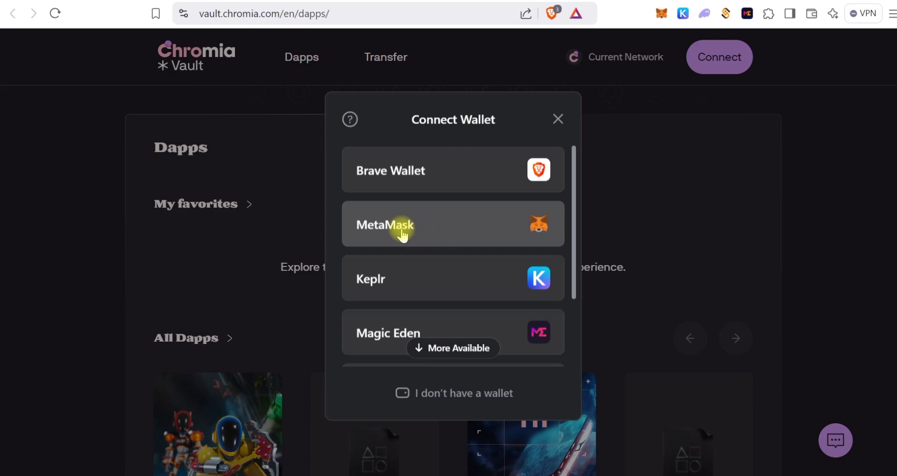
pyautogui.click(428, 227)
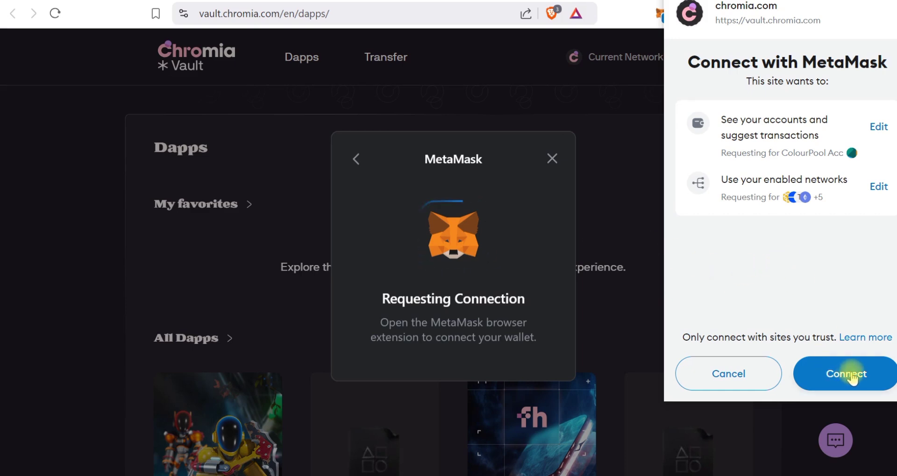
pyautogui.click(850, 373)
pyautogui.click(850, 376)
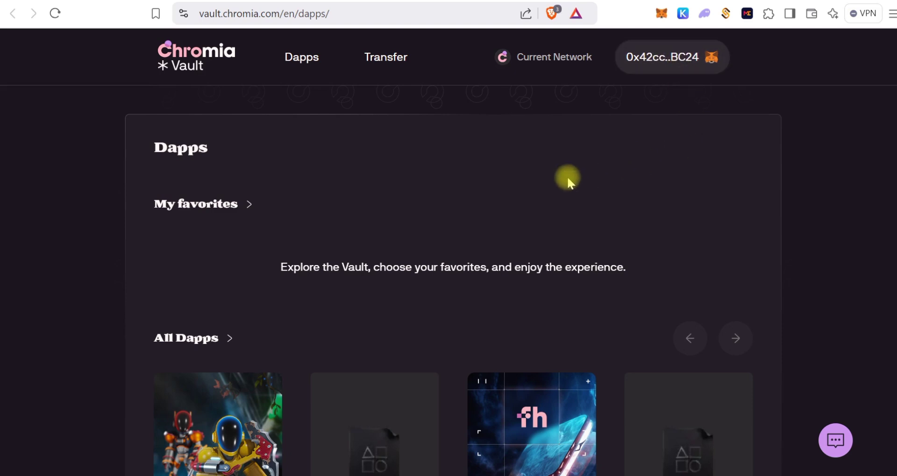
# Start a CHR transfer with BNB Smart Chain as source and Chromia Economy Chain as destination
pyautogui.click(383, 60)
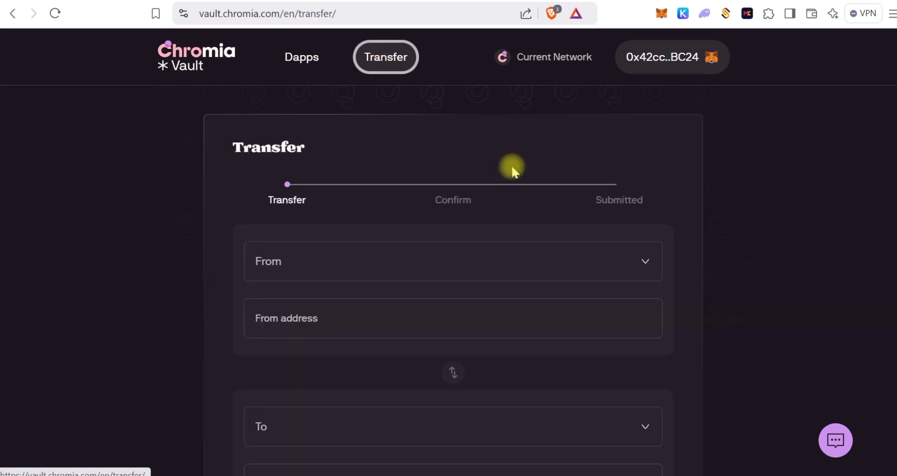
pyautogui.scroll(-1, 733, 299)
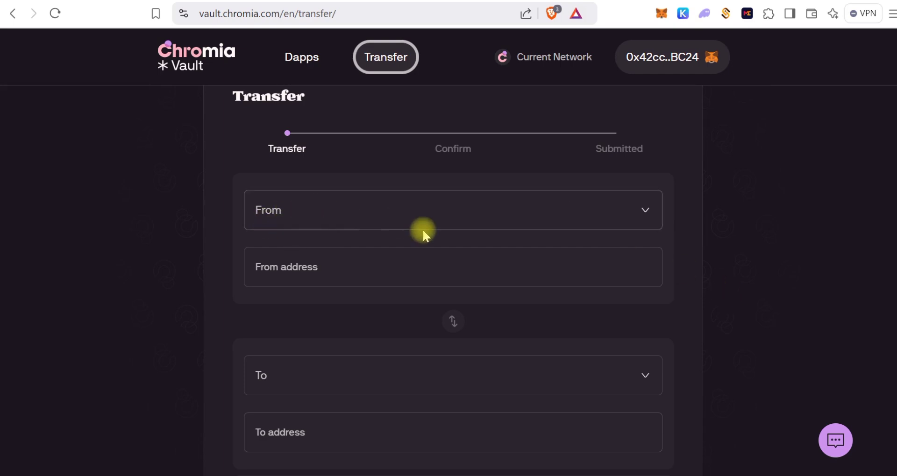
pyautogui.click(596, 209)
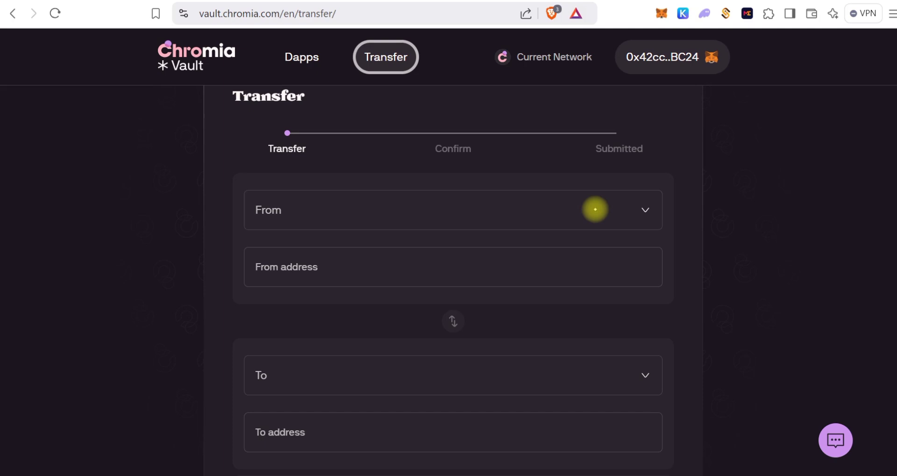
pyautogui.click(621, 211)
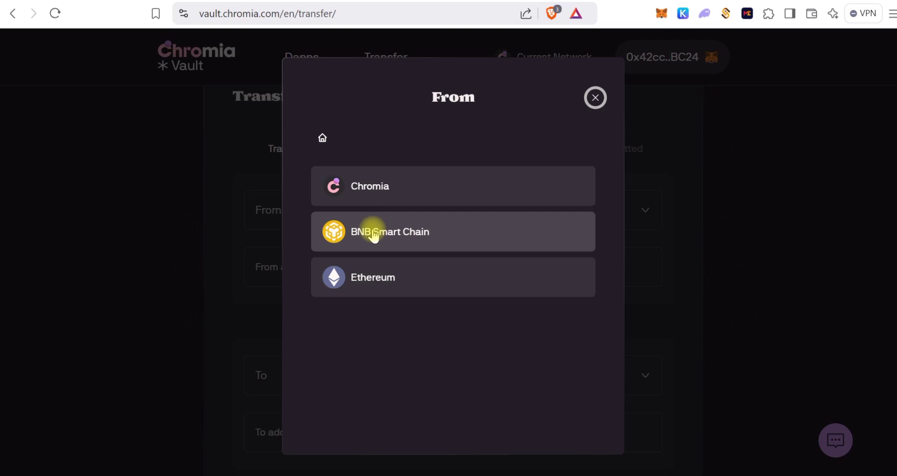
pyautogui.click(373, 234)
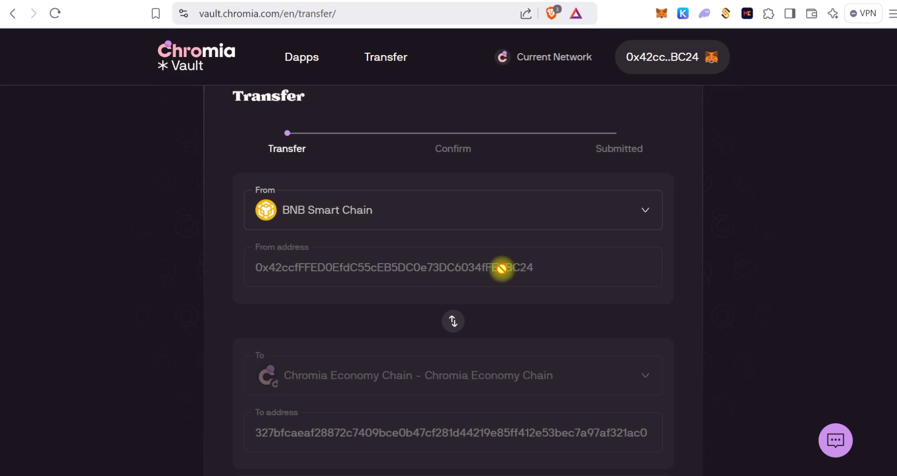
pyautogui.scroll(-3, 535, 299)
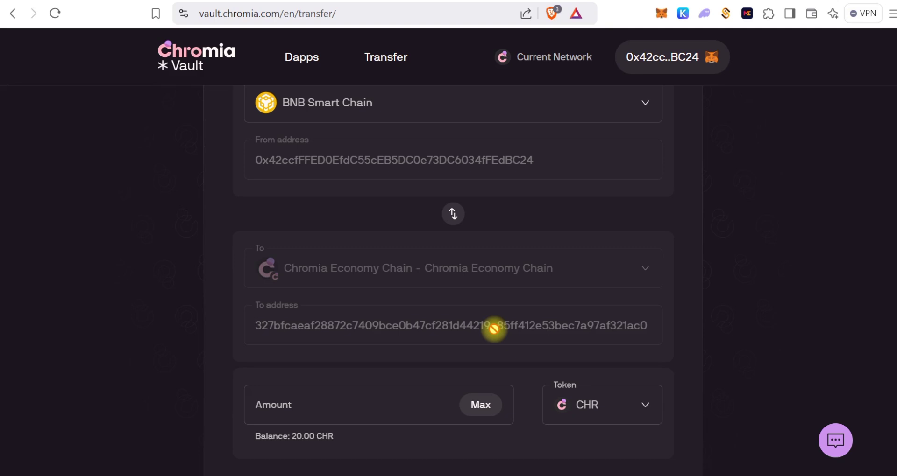
pyautogui.scroll(-2, 710, 349)
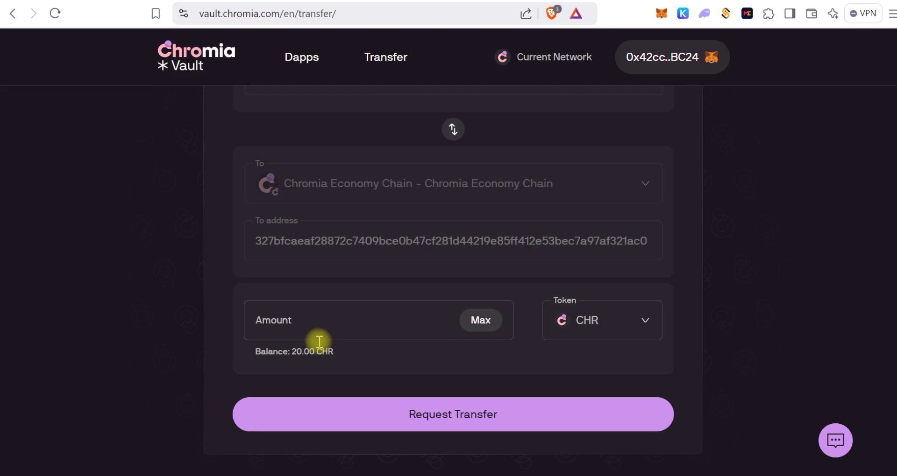
# Fill in the full 20 CHR balance, review addresses and arrival time, and confirm the transfer
pyautogui.click(480, 322)
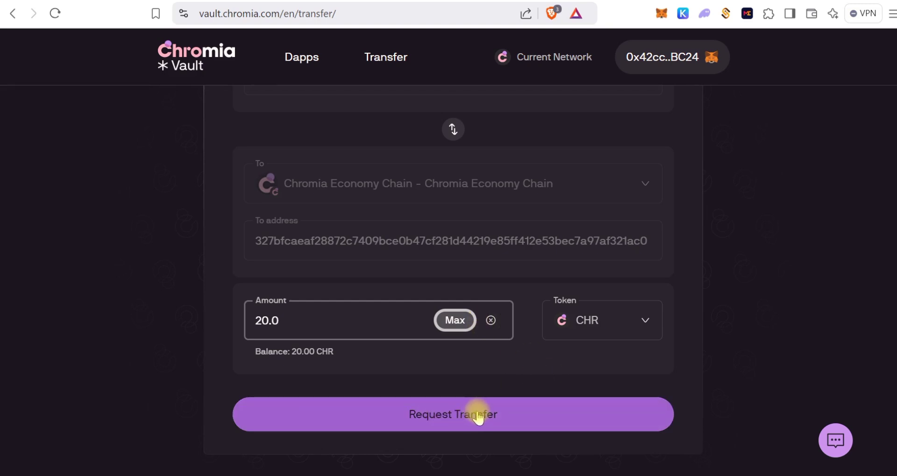
pyautogui.click(436, 417)
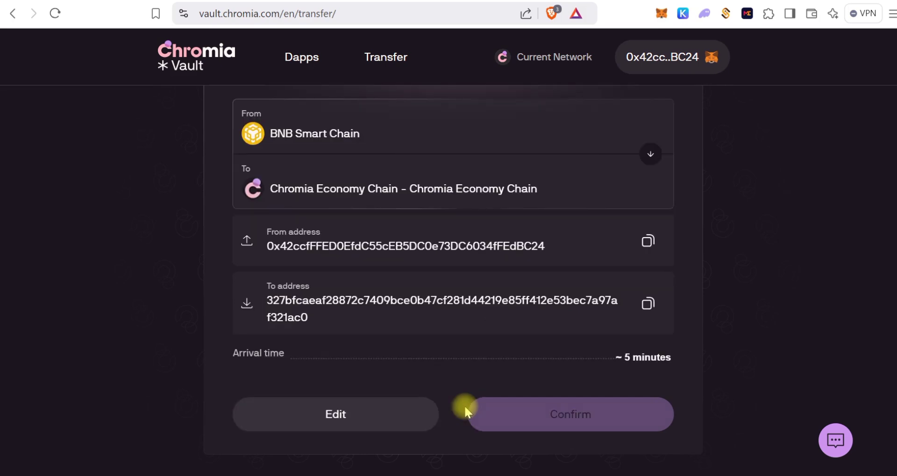
pyautogui.scroll(5, 737, 327)
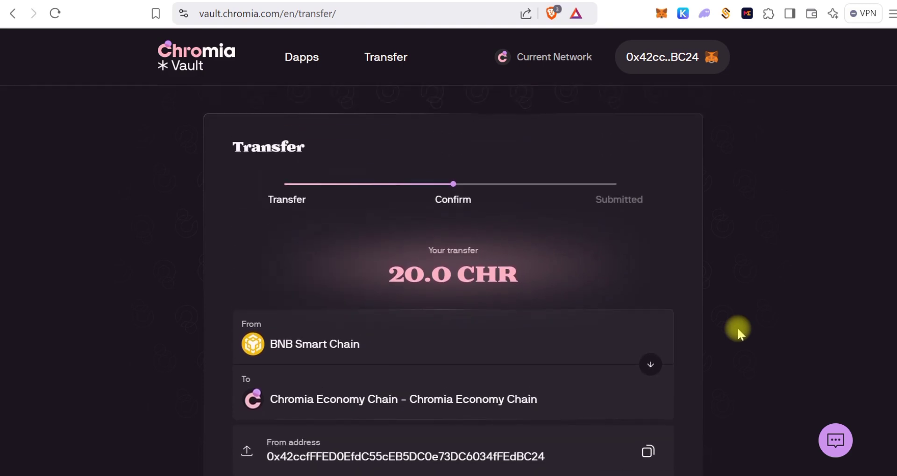
pyautogui.scroll(-3, 737, 327)
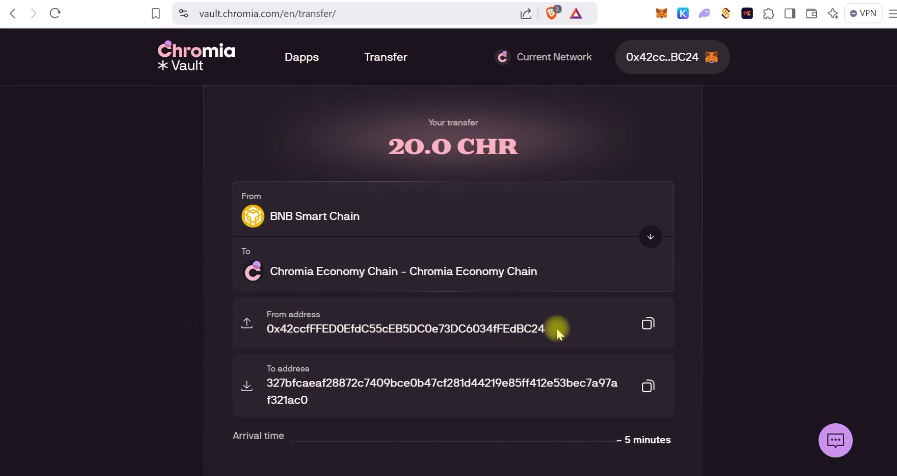
pyautogui.scroll(-1, 559, 331)
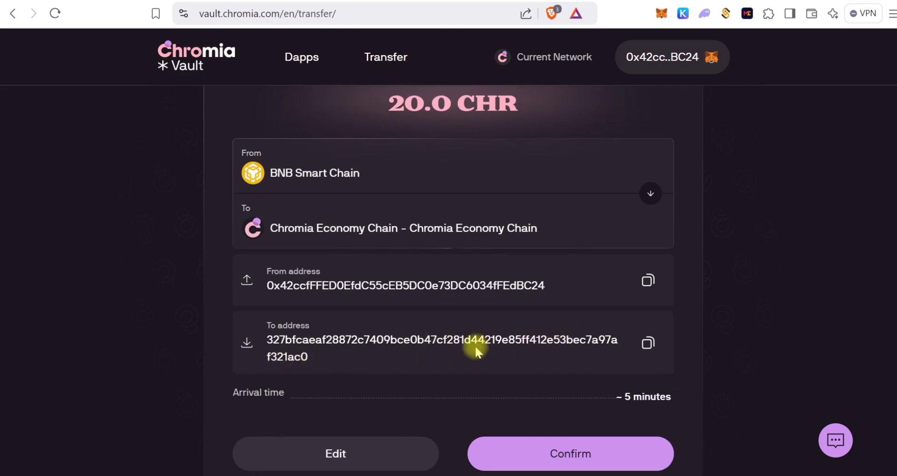
pyautogui.scroll(-1, 519, 346)
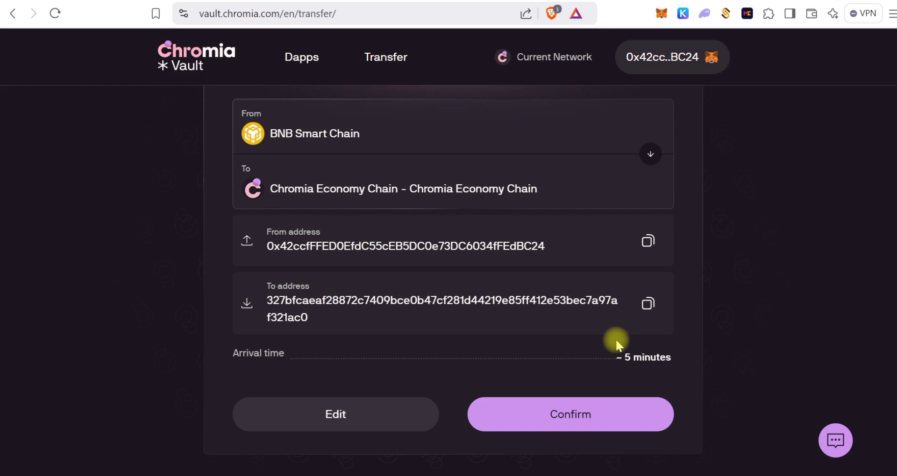
pyautogui.click(558, 417)
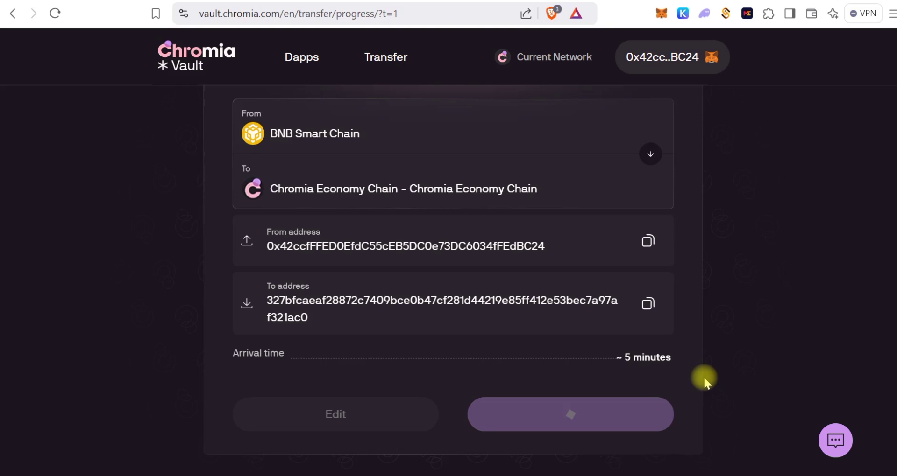
# Raise the insufficient CHR allowance by setting a 200 spending cap in MetaMask and approving it
pyautogui.scroll(-4, 747, 376)
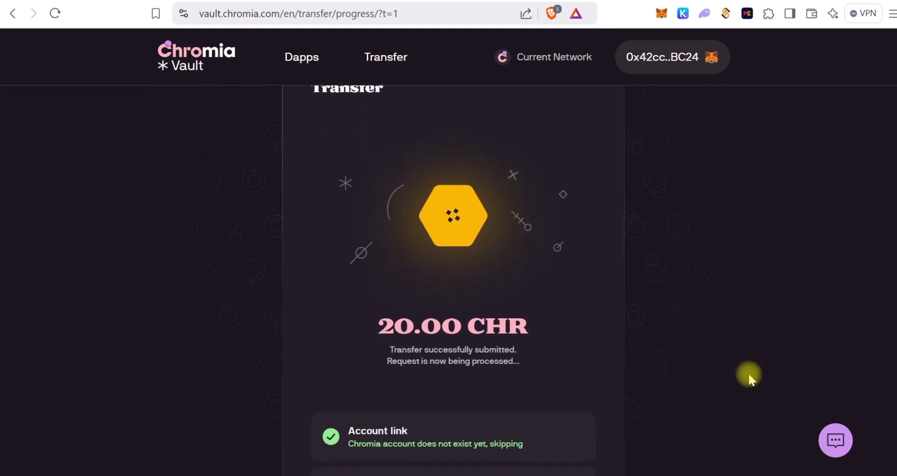
pyautogui.scroll(-2, 683, 391)
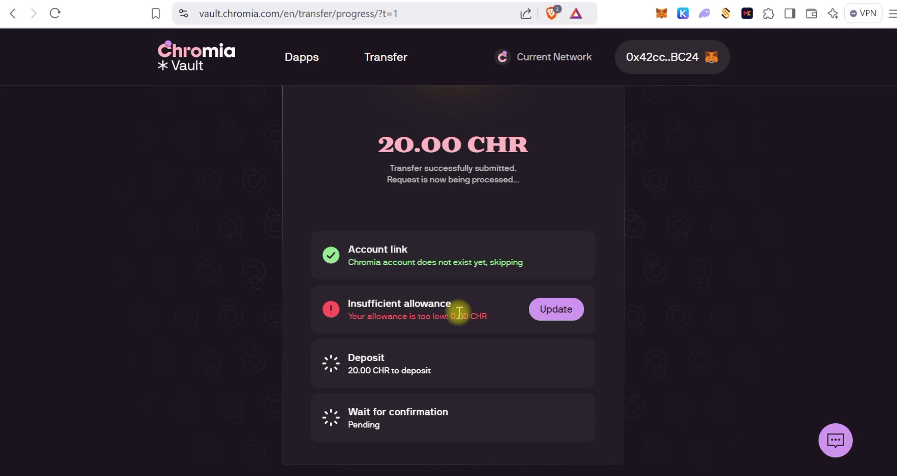
pyautogui.click(544, 310)
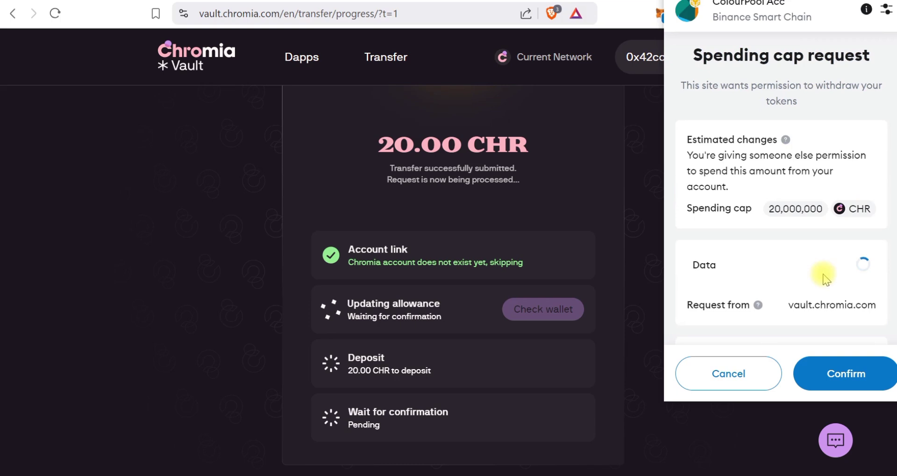
pyautogui.scroll(-3, 823, 279)
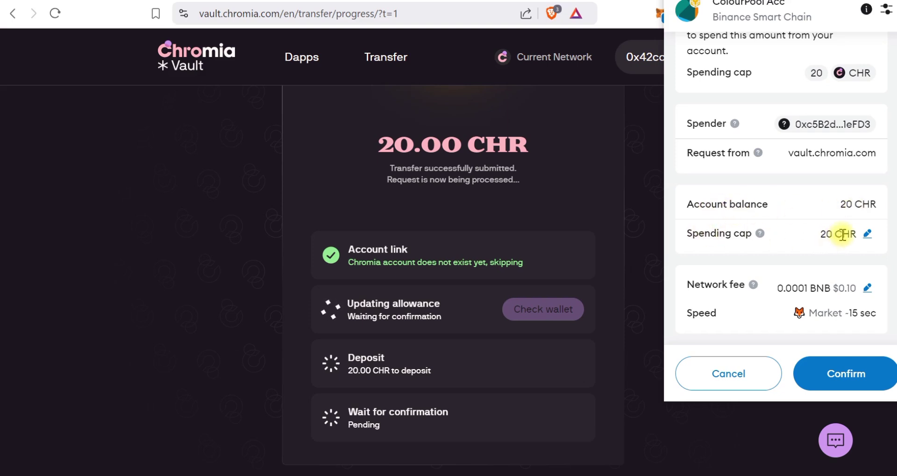
pyautogui.click(868, 234)
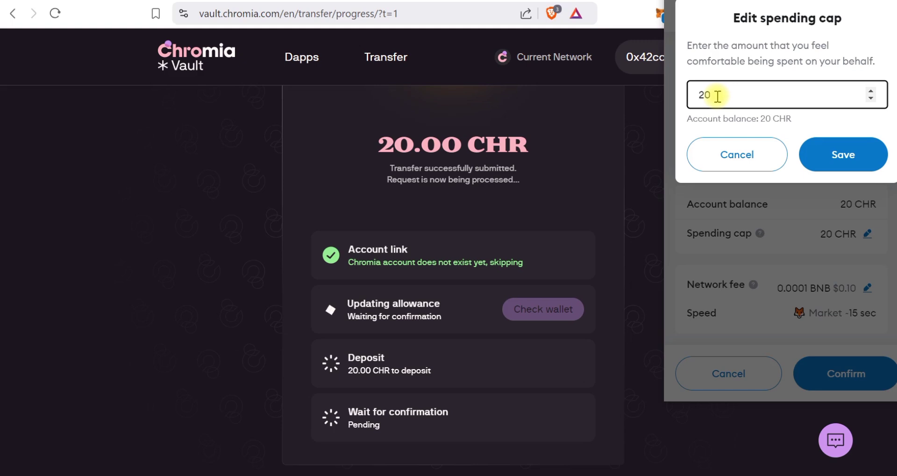
pyautogui.write('0')
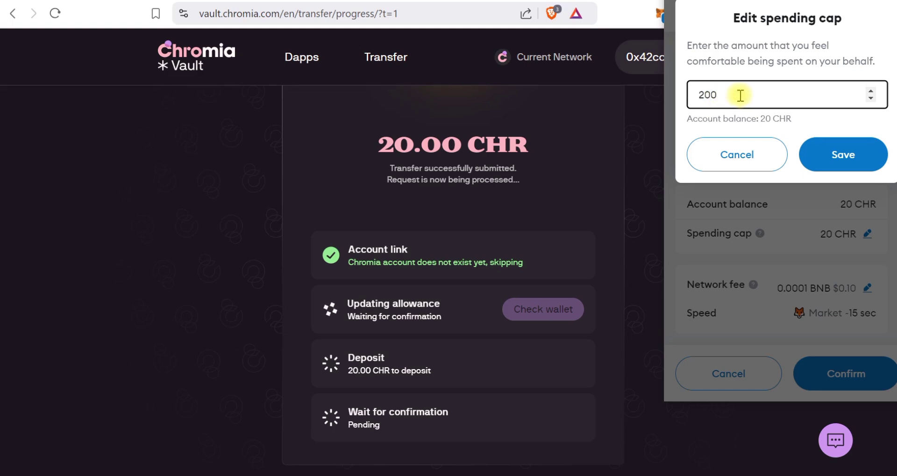
pyautogui.click(837, 152)
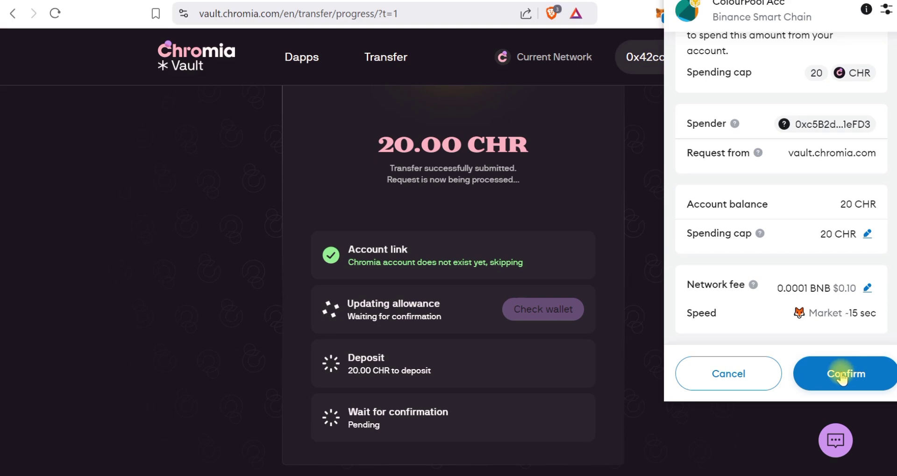
pyautogui.click(836, 378)
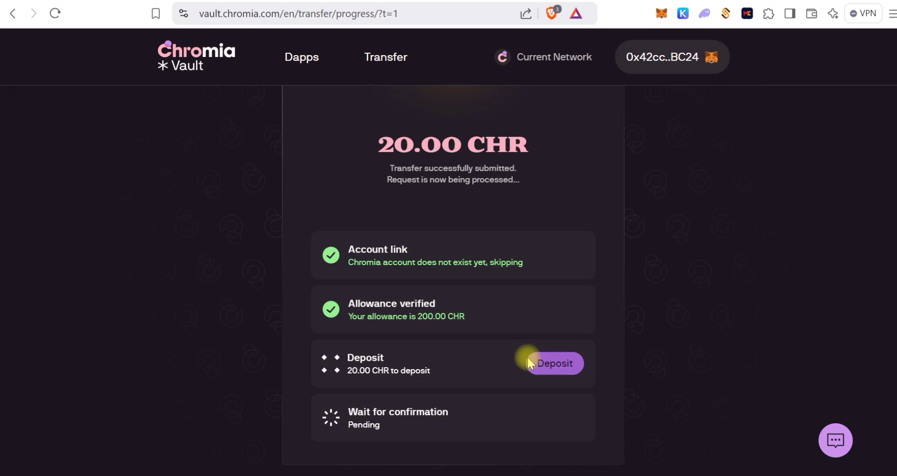
# Deposit the 20 CHR, approve the MetaMask transaction, and wait for block confirmations to complete
pyautogui.click(527, 360)
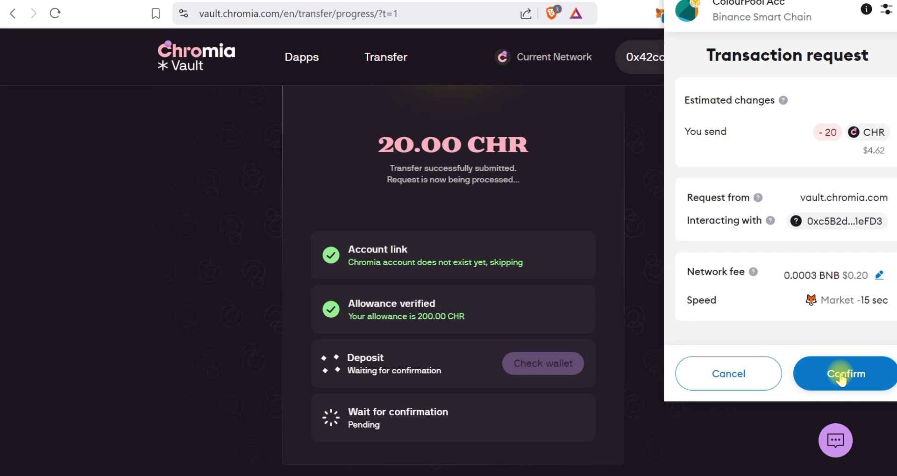
pyautogui.click(839, 375)
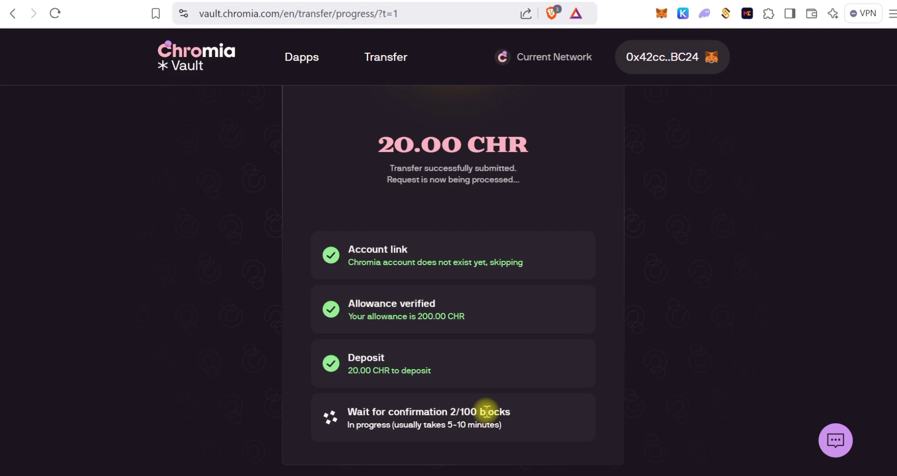
pyautogui.scroll(-1, 573, 410)
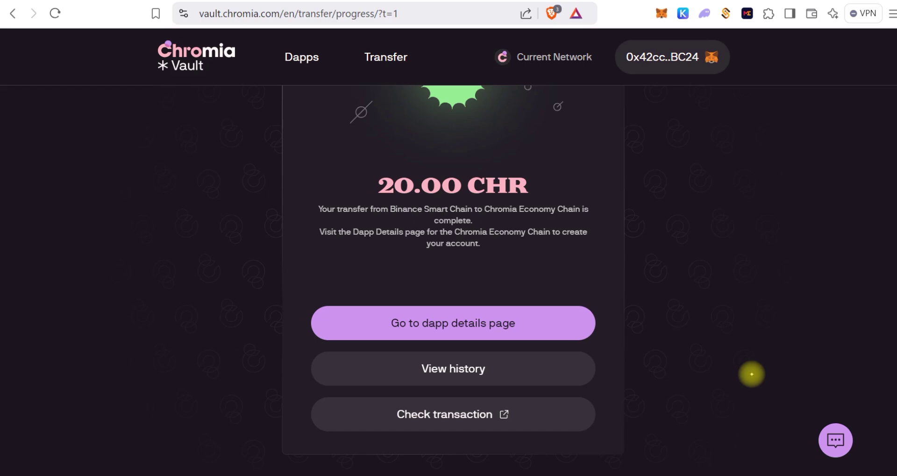
# Open the Chromia Economy Chain dapp details page and scroll to the Create your Dapp account card
pyautogui.scroll(3, 759, 387)
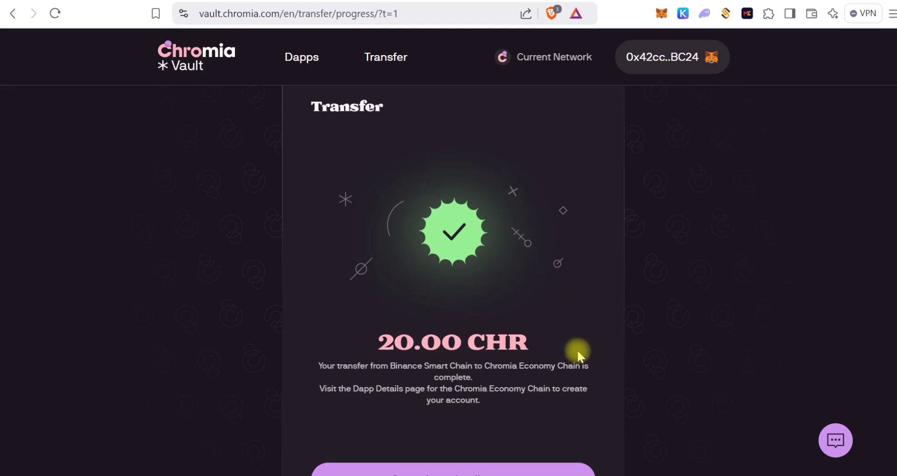
pyautogui.scroll(-3, 577, 350)
pyautogui.click(451, 325)
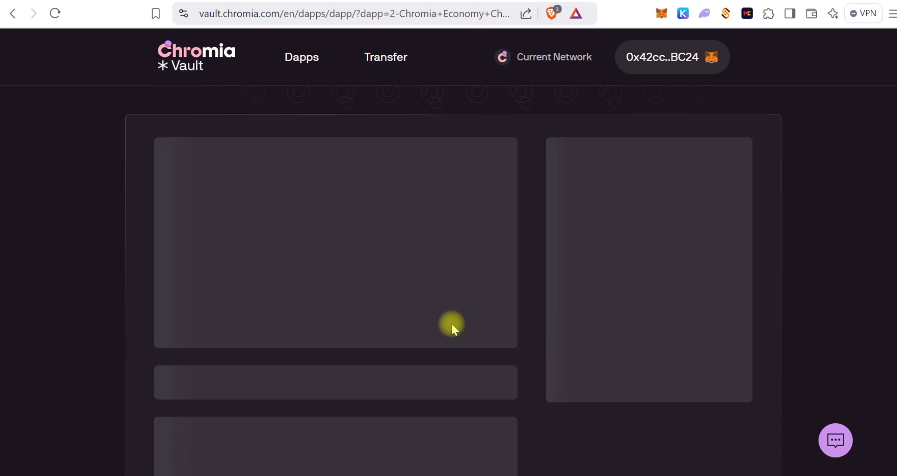
pyautogui.scroll(-2, 754, 379)
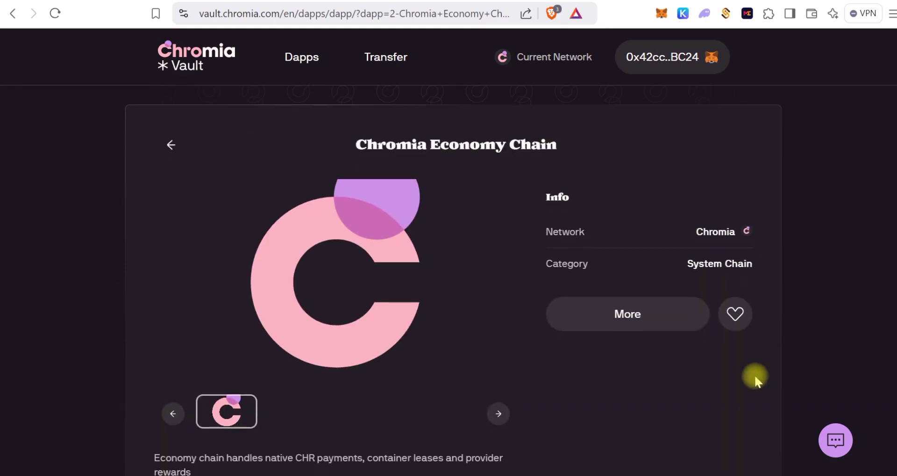
pyautogui.scroll(-3, 755, 378)
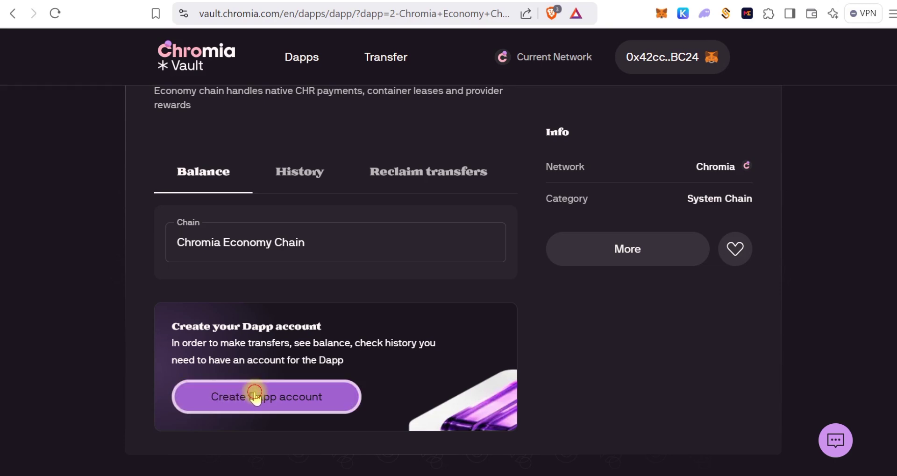
# Create and register a Chromia Economy Chain dapp account, approving it in MetaMask
pyautogui.click(256, 399)
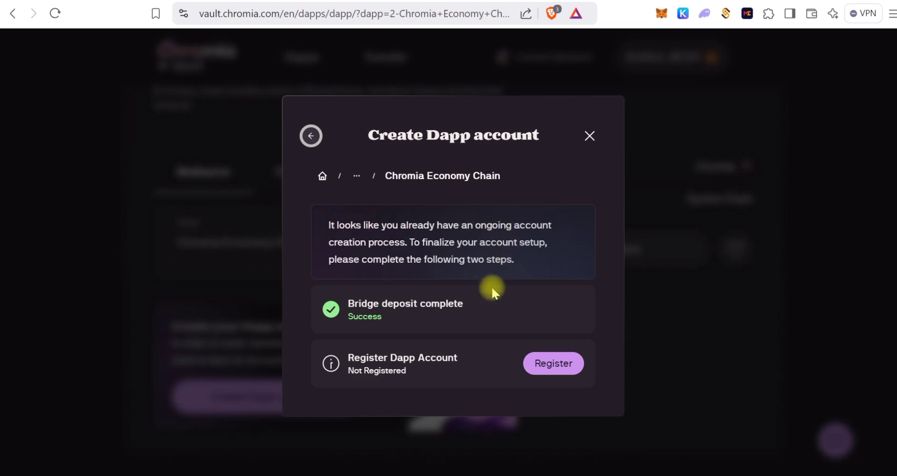
pyautogui.click(551, 364)
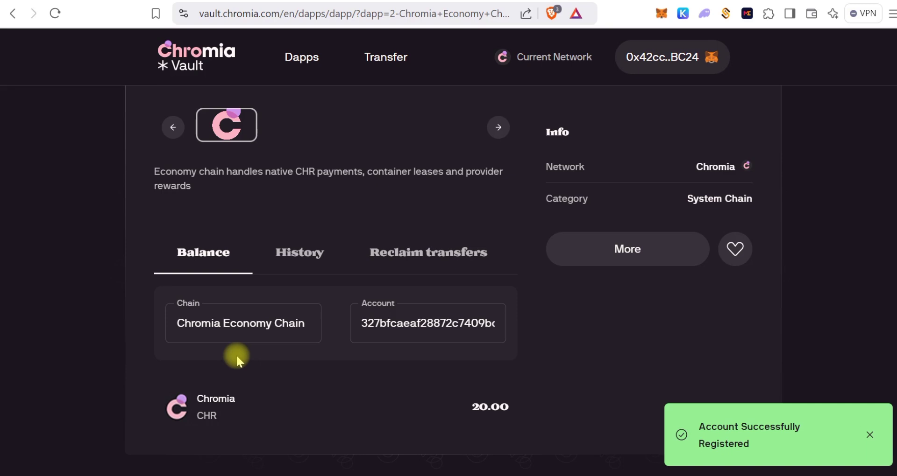
# Check that My Accounts lists only Account 1, then close the list and scroll back up
pyautogui.click(432, 325)
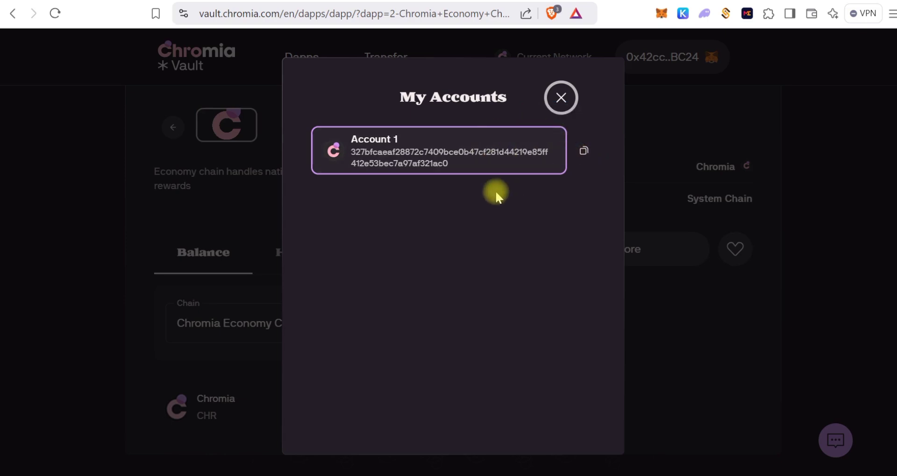
pyautogui.click(560, 98)
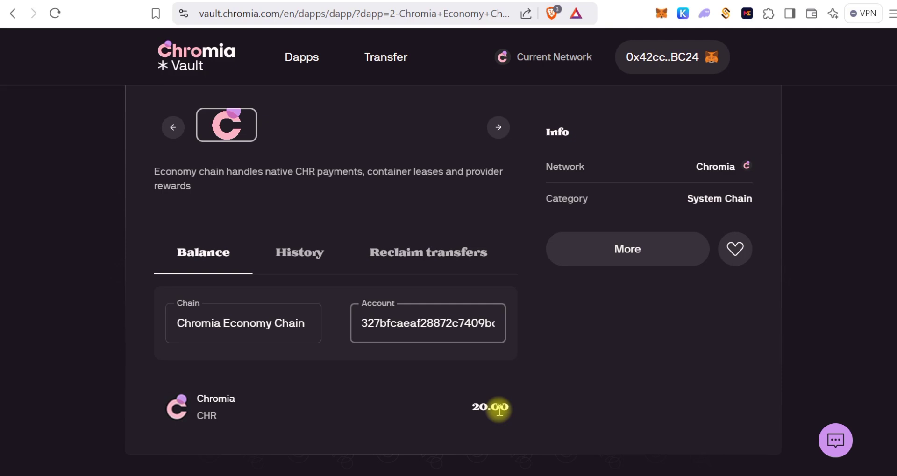
pyautogui.scroll(5, 499, 410)
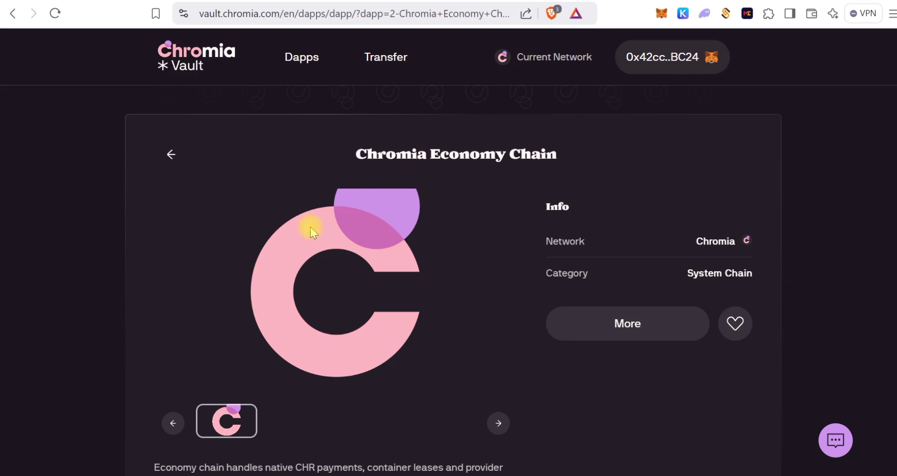
# From the Chromia homepage, find the Staking section and open the Chromia Staking dashboard
pyautogui.click(389, 264)
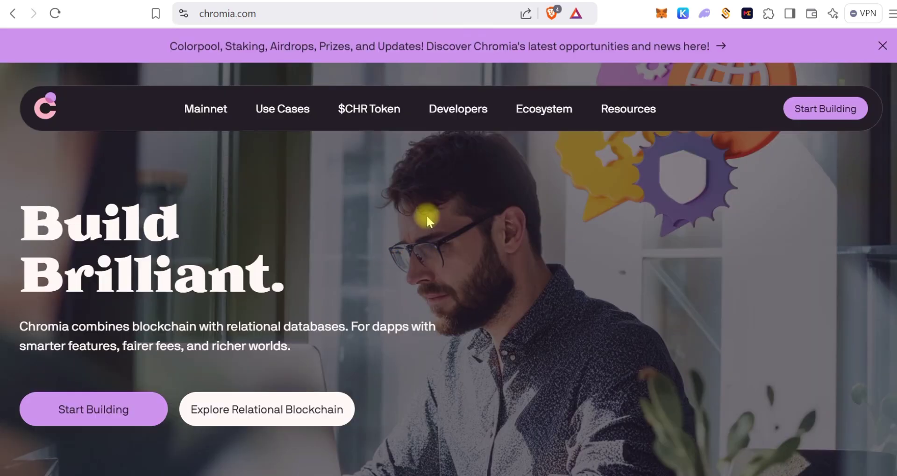
pyautogui.click(546, 107)
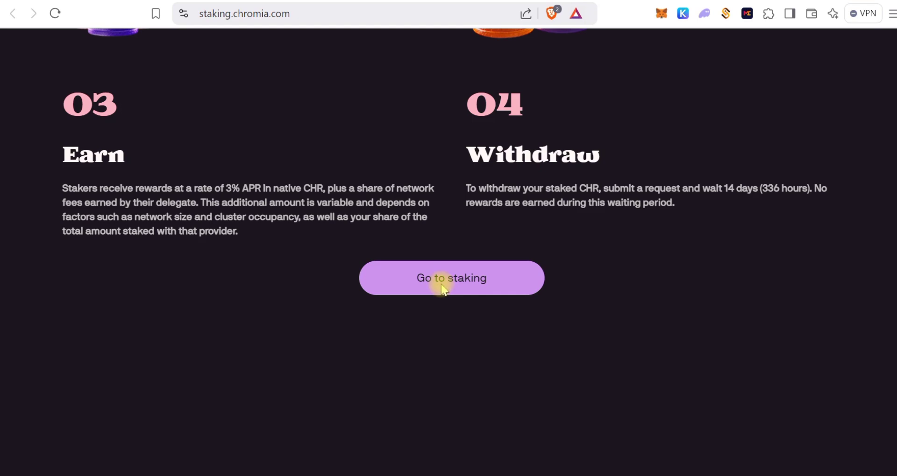
pyautogui.click(428, 271)
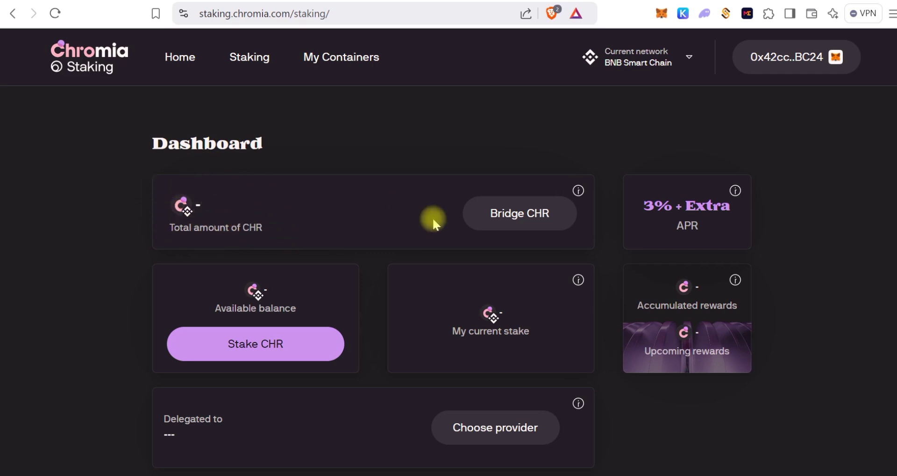
# Change the current network from BNB Smart Chain to Chromia to reveal the 20 CHR balance
pyautogui.click(687, 60)
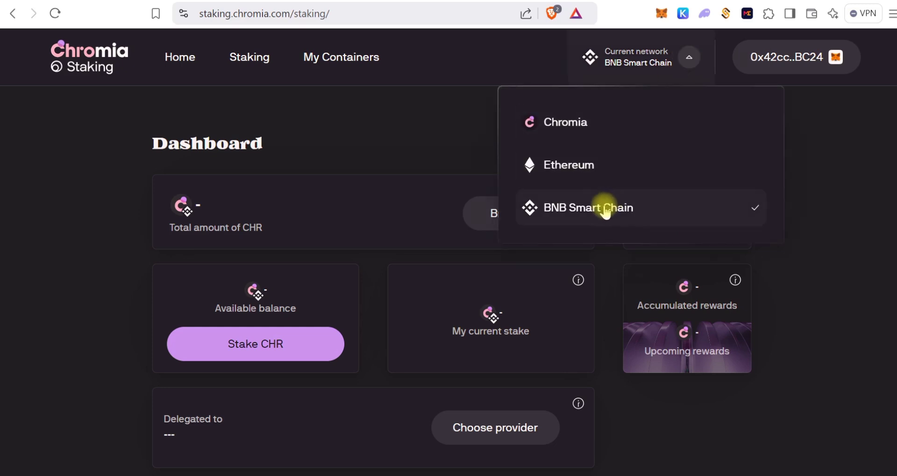
pyautogui.click(621, 124)
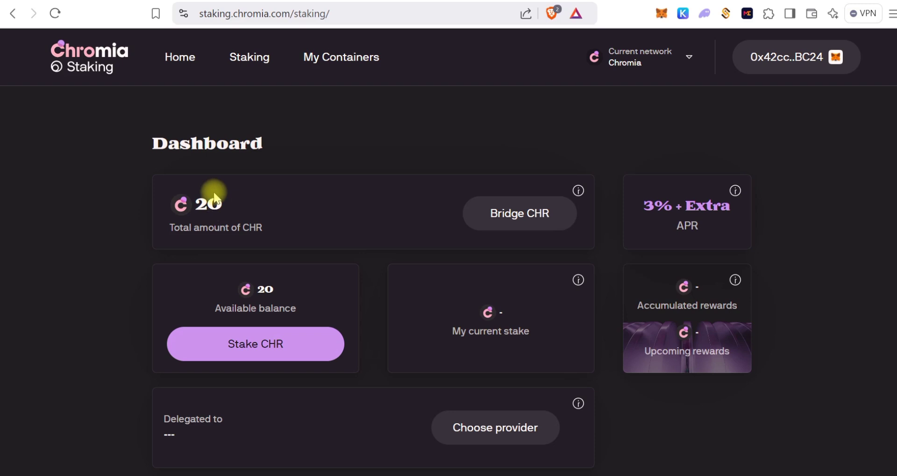
pyautogui.scroll(-1, 367, 176)
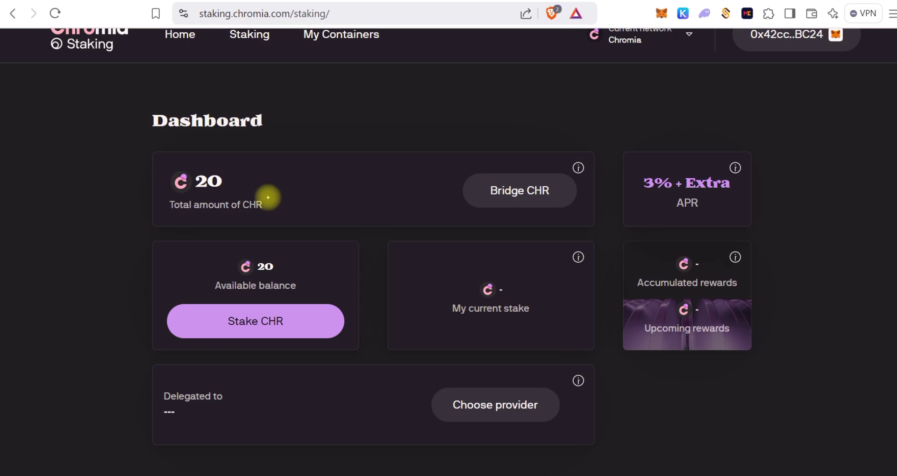
# Stake the full 20 CHR balance with Max and confirm the MetaMask signature request
pyautogui.click(255, 321)
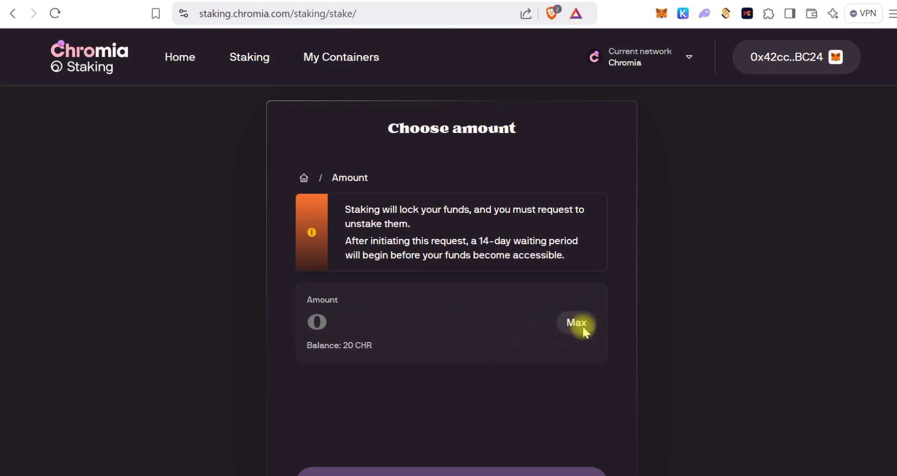
pyautogui.click(570, 322)
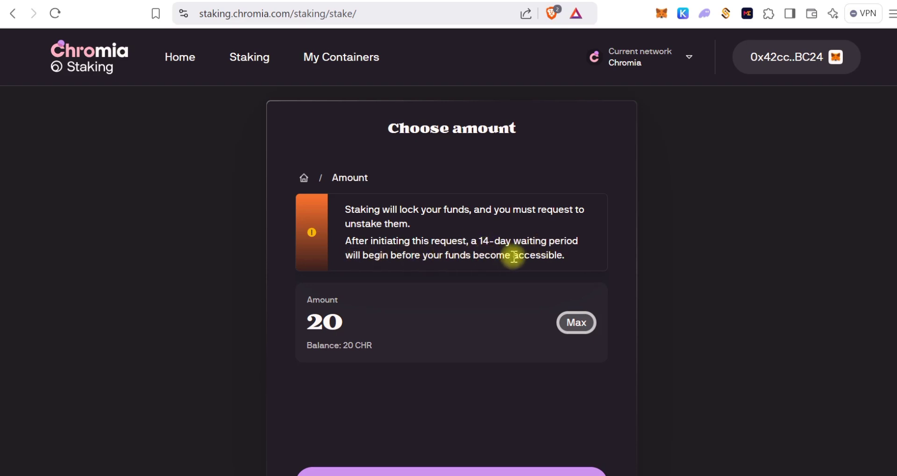
pyautogui.scroll(-3, 520, 256)
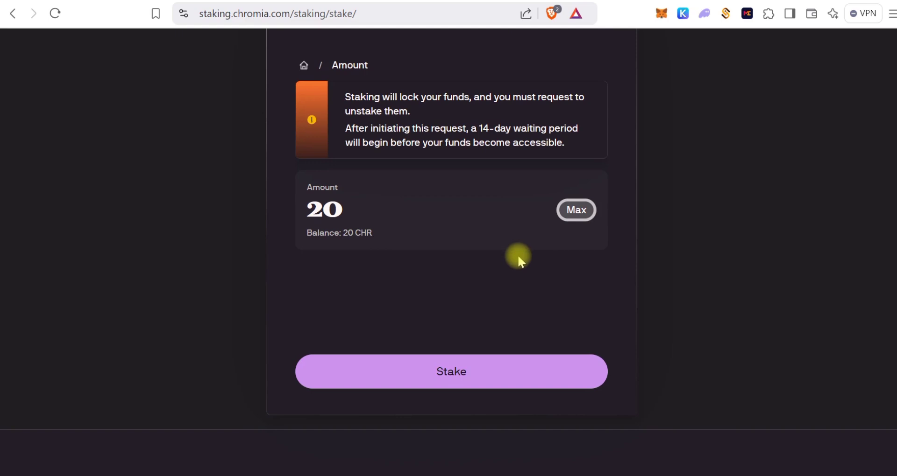
pyautogui.click(448, 377)
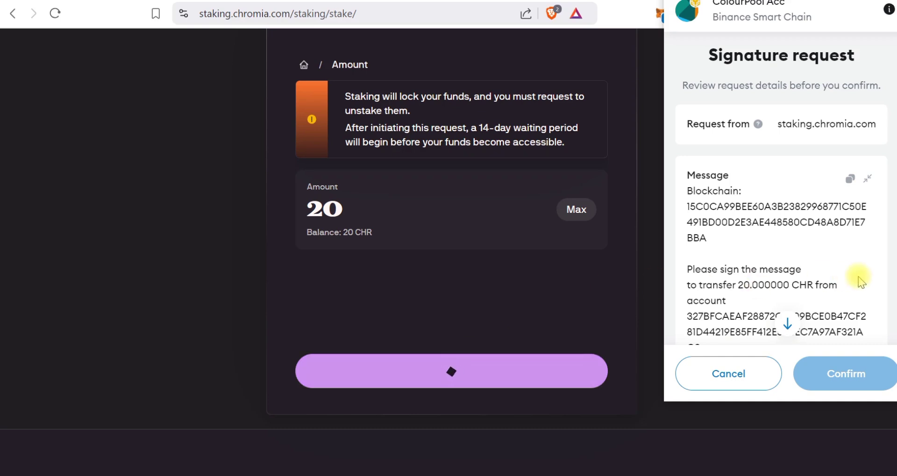
pyautogui.scroll(-3, 858, 281)
pyautogui.click(829, 373)
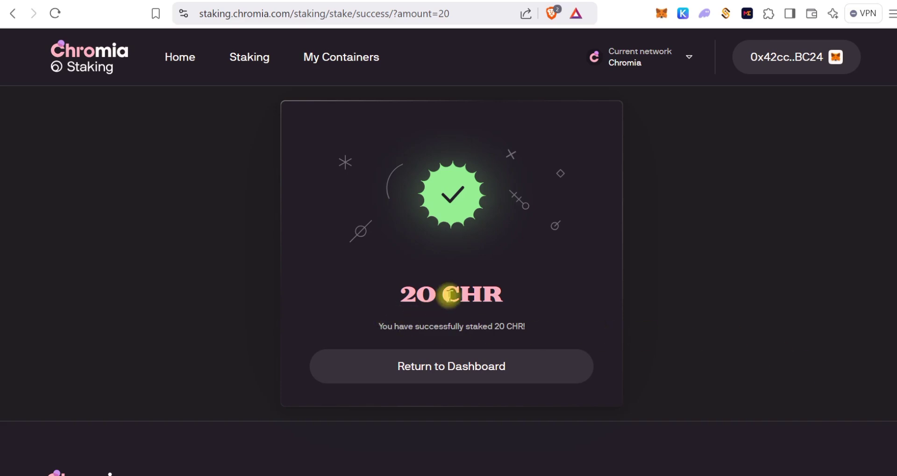
# Return to the dashboard and view the Delegated to card with 20 CHR staked
pyautogui.click(439, 369)
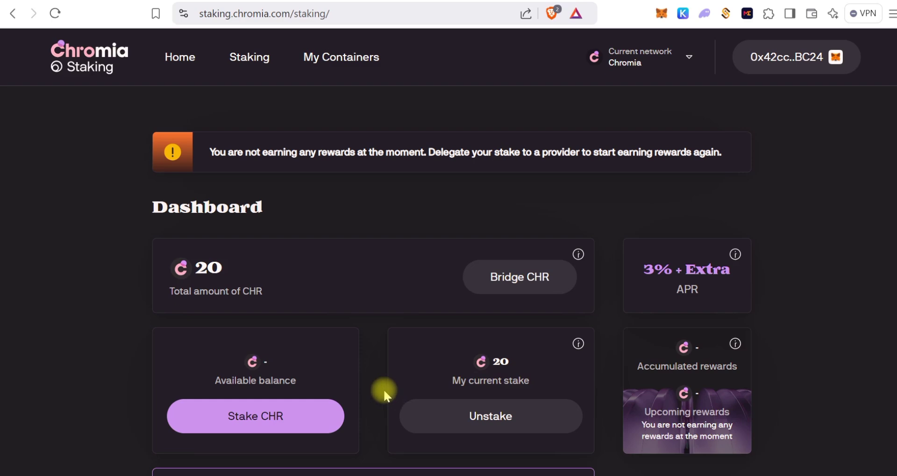
pyautogui.scroll(-2, 380, 392)
pyautogui.scroll(-1, 381, 393)
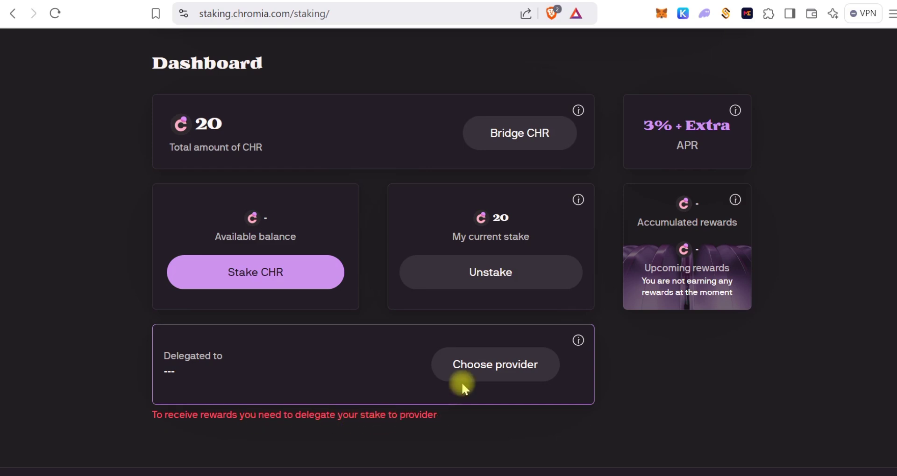
# Open the staking provider list and select BinanceNode (3% + extra APR)
pyautogui.click(478, 368)
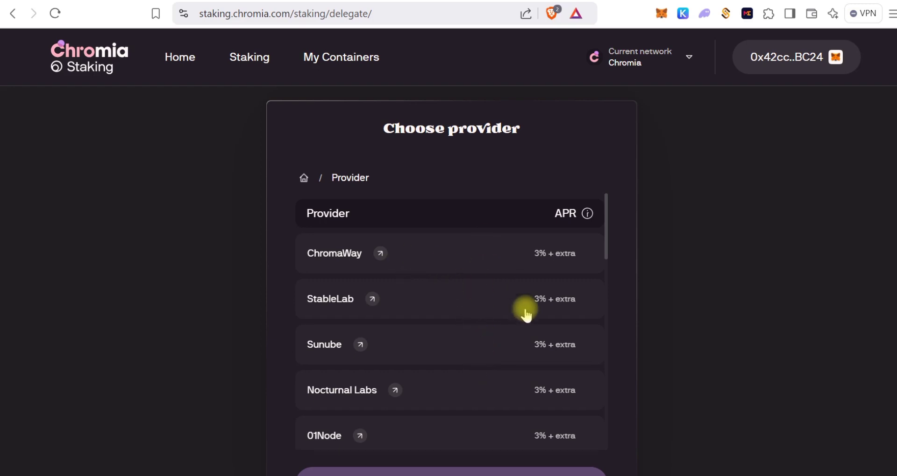
pyautogui.scroll(-2, 479, 354)
pyautogui.scroll(2, 479, 353)
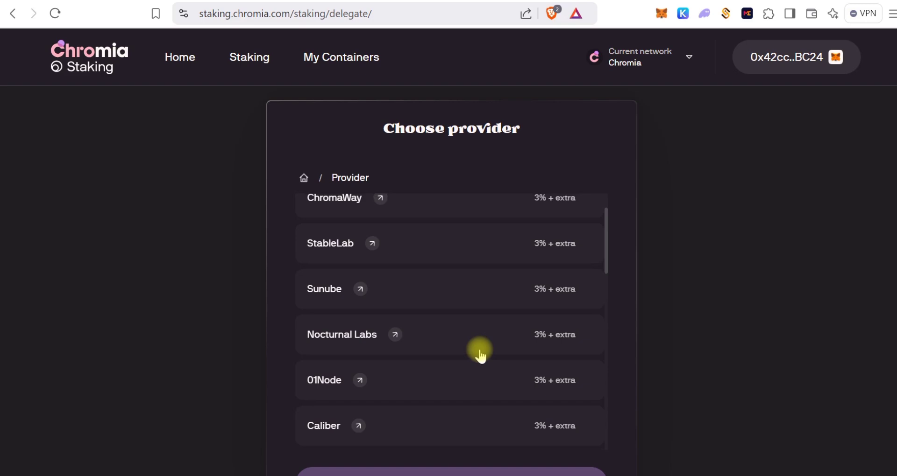
pyautogui.scroll(-1, 638, 340)
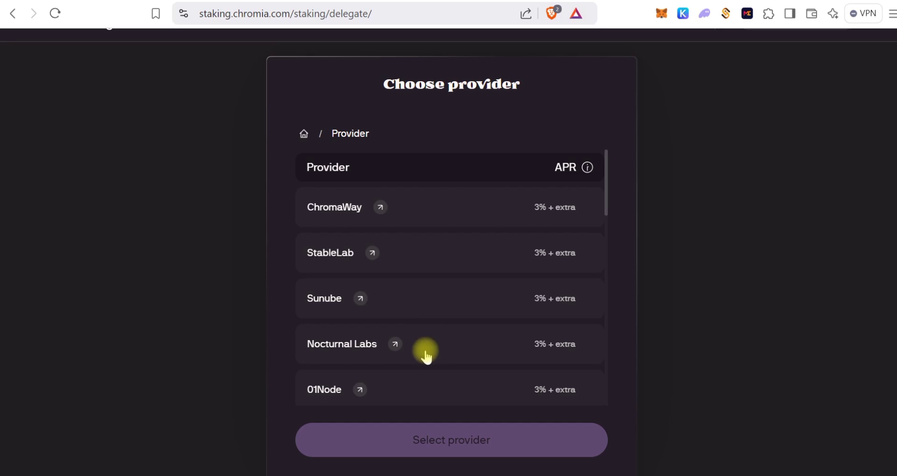
pyautogui.scroll(-6, 458, 354)
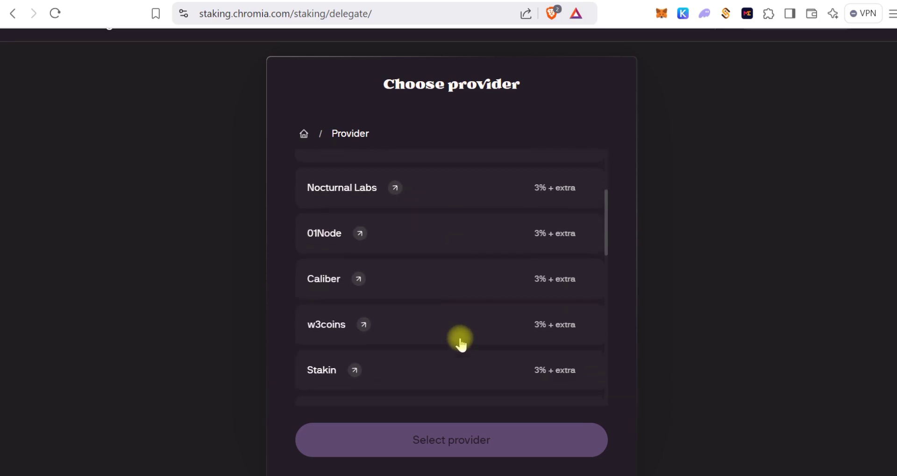
pyautogui.scroll(-5, 461, 336)
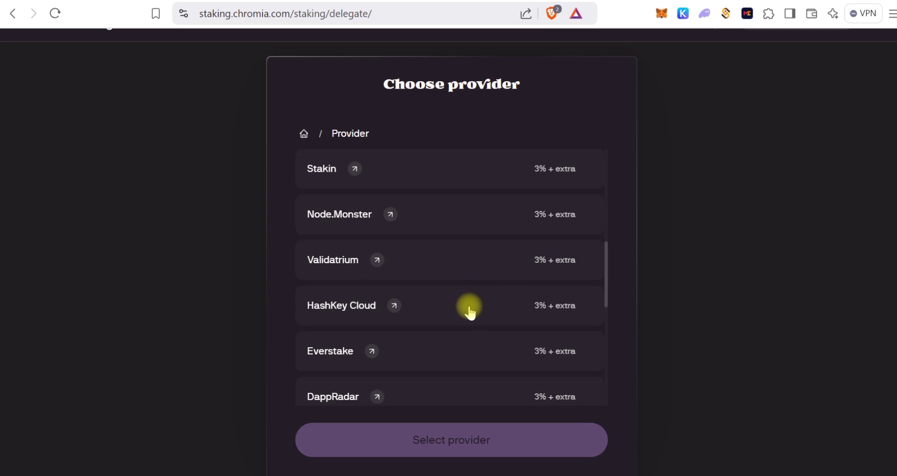
pyautogui.scroll(-5, 466, 301)
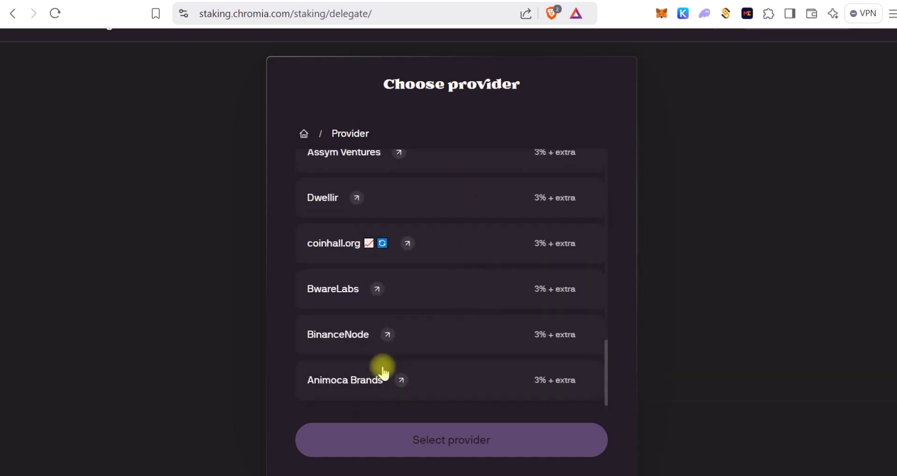
pyautogui.click(460, 338)
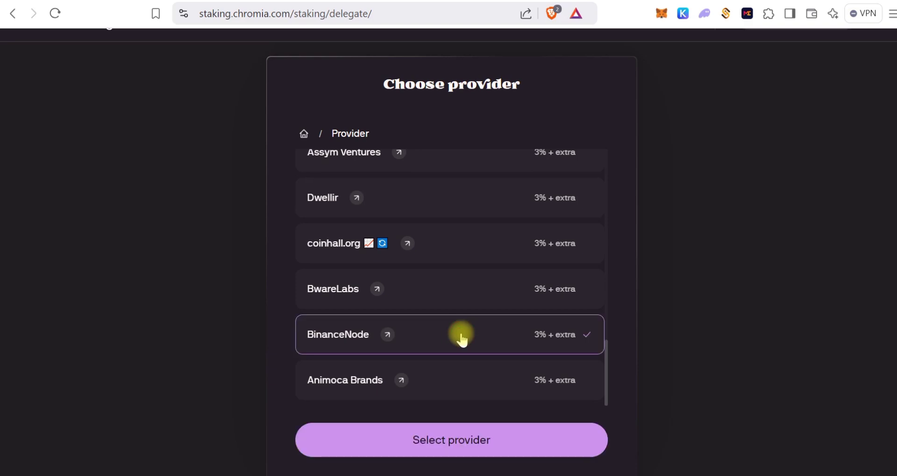
# Delegate the 20 CHR stake to BinanceNode, approve the wallet signature, and return to the dashboard
pyautogui.click(451, 446)
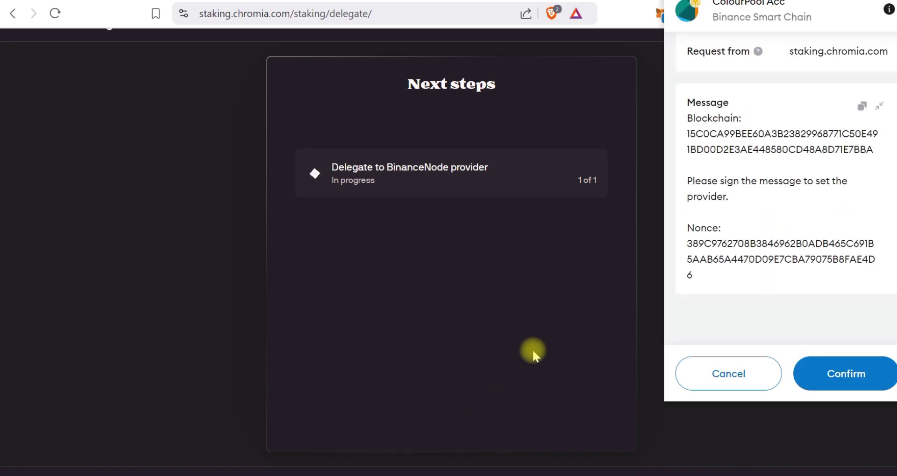
pyautogui.scroll(-1, 779, 283)
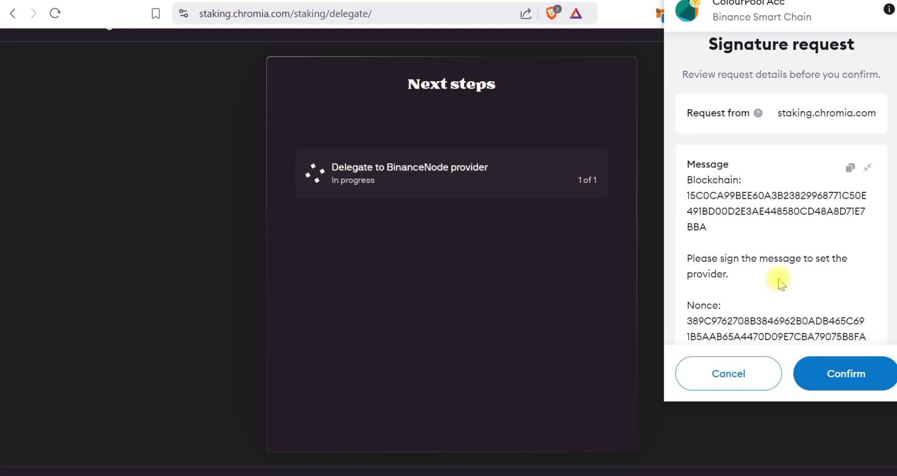
pyautogui.click(845, 377)
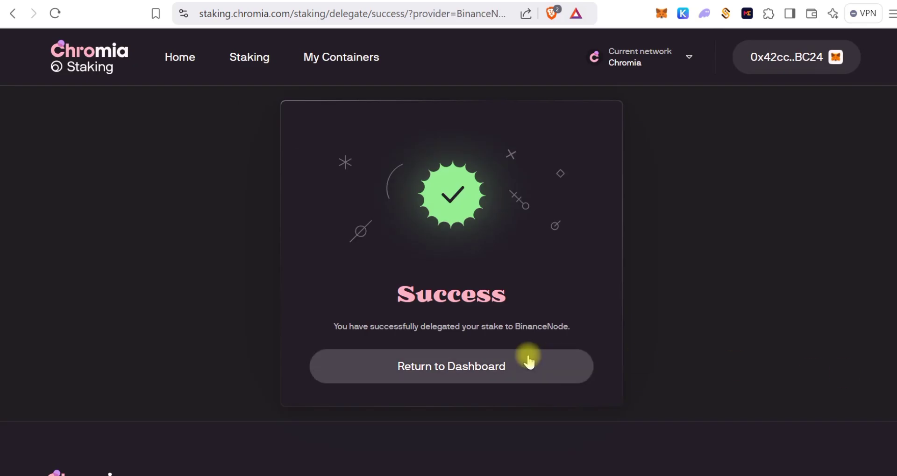
pyautogui.click(443, 378)
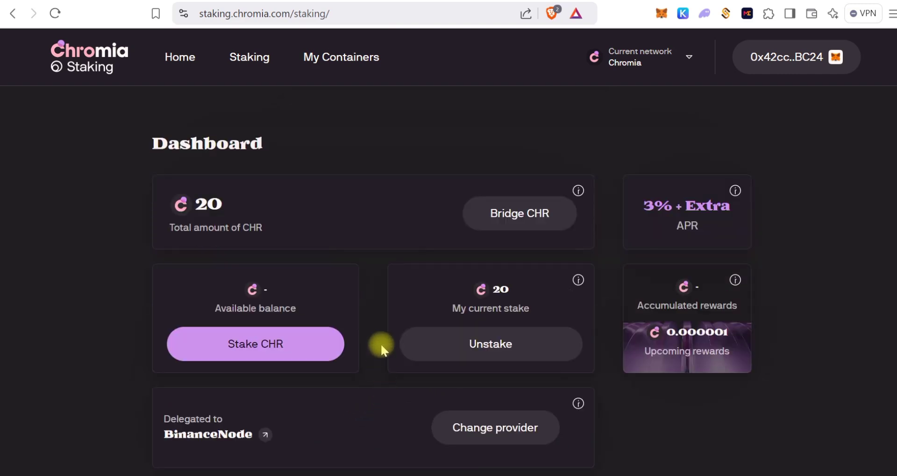
pyautogui.scroll(-2, 381, 344)
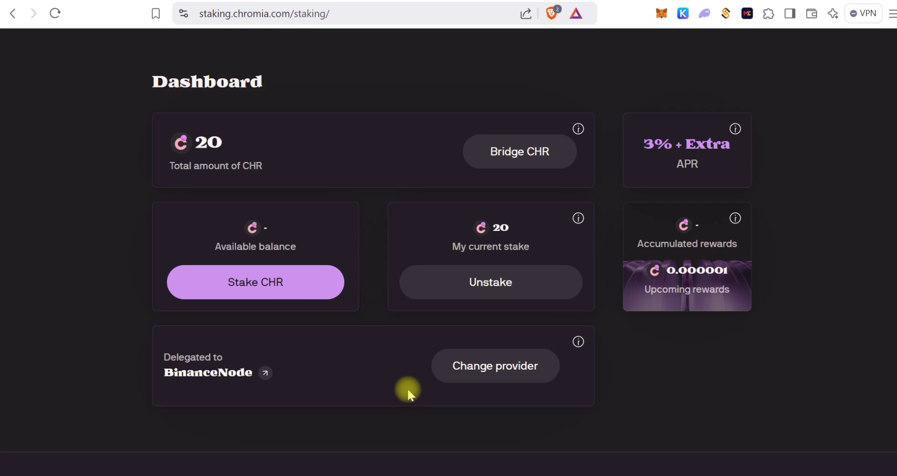
pyautogui.scroll(2, 384, 274)
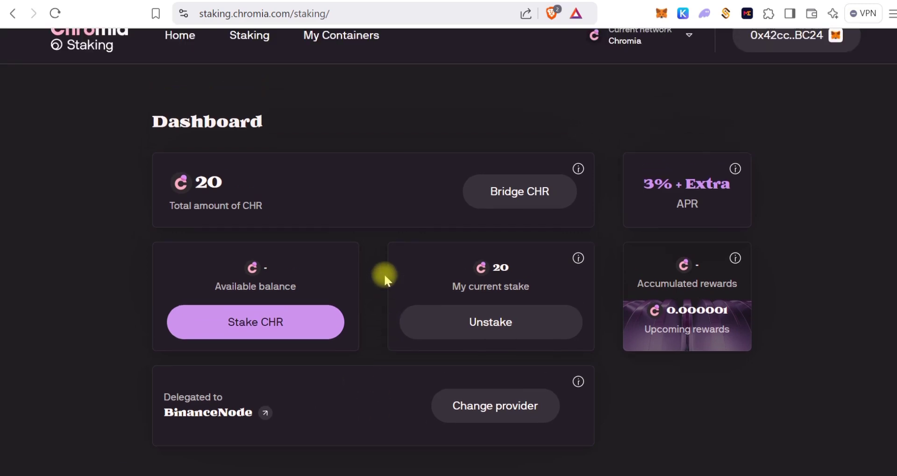